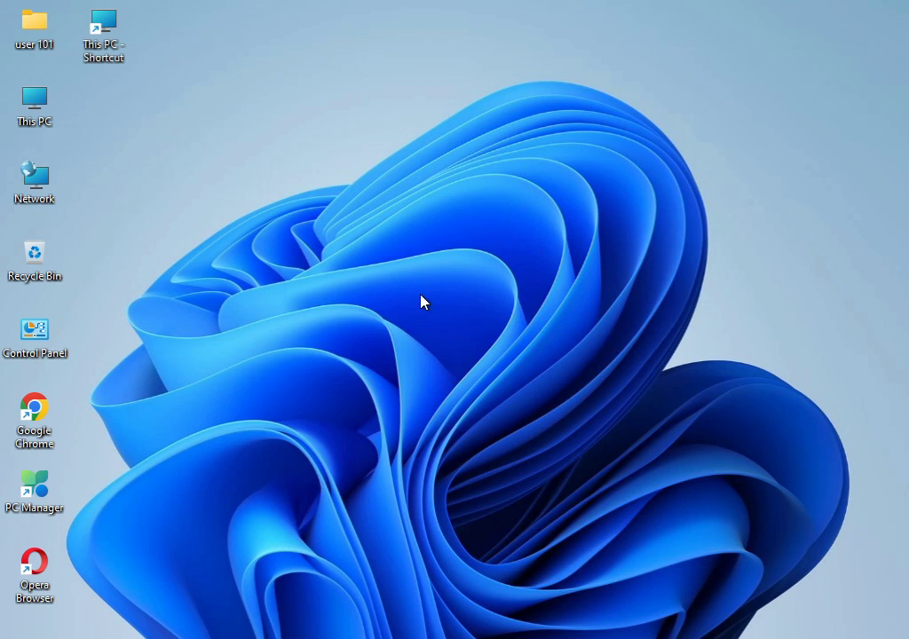
- Run the Windows Update troubleshooter from the system's other troubleshooters, then return to the desktop while it works
{"action": "key", "text": "super"}
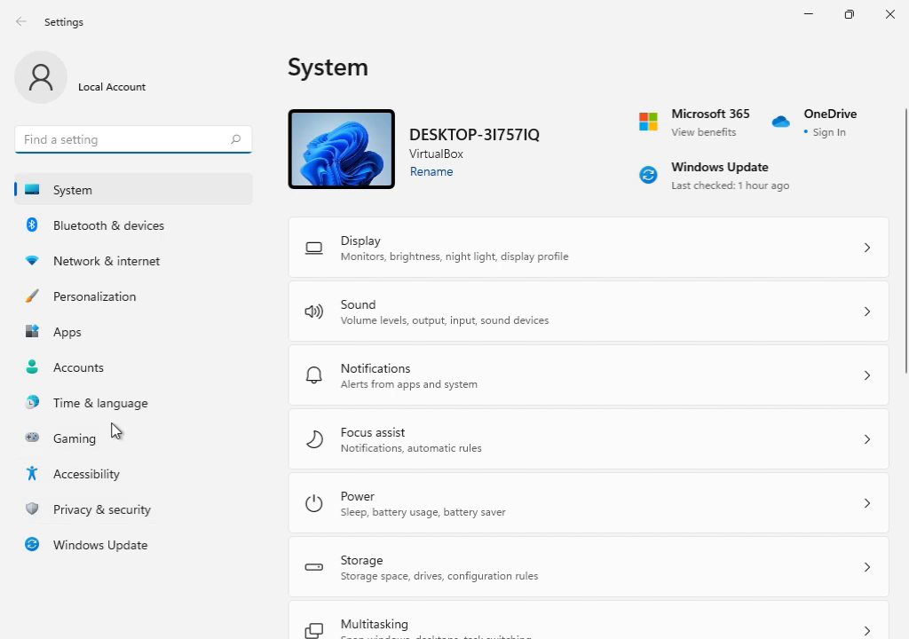
{"action": "scroll", "coordinate": [423, 374], "scroll_direction": "down", "scroll_amount": 5}
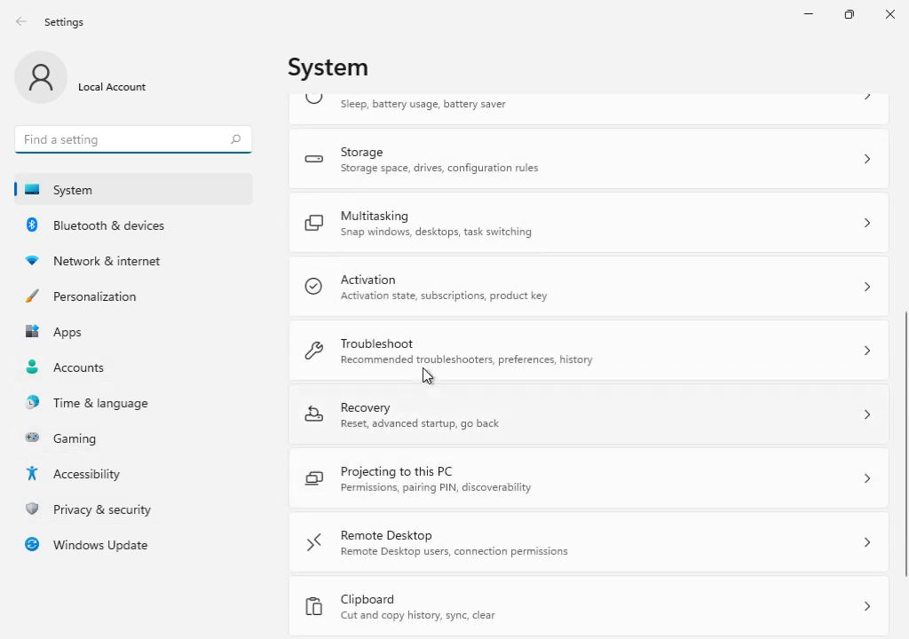
{"action": "left_click", "coordinate": [431, 365]}
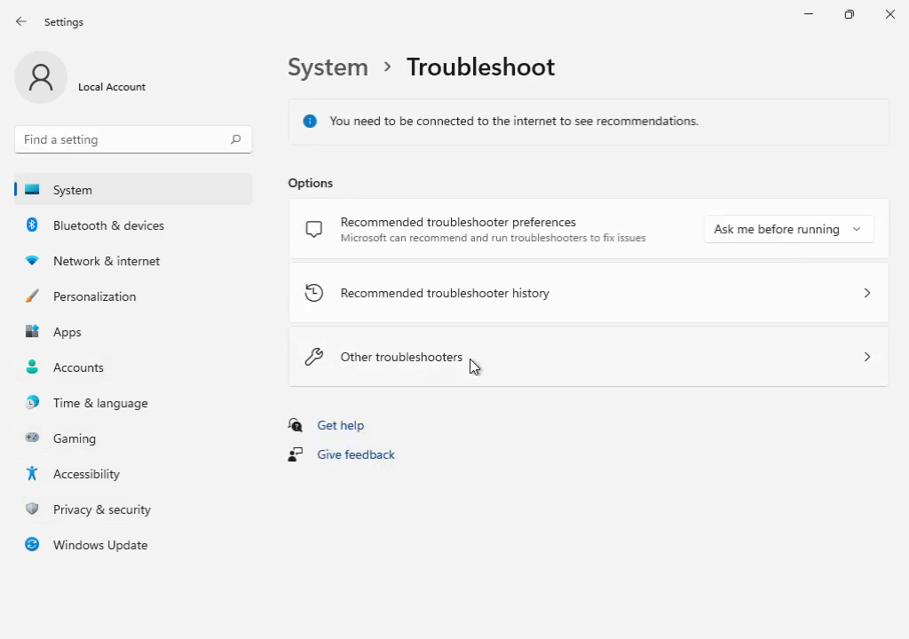
{"action": "left_click", "coordinate": [471, 366]}
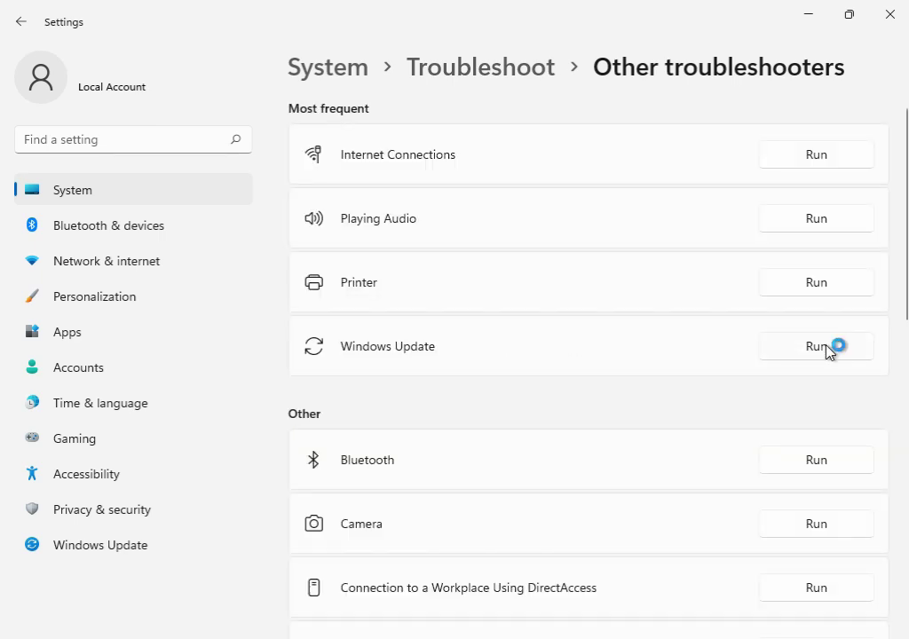
{"action": "left_click", "coordinate": [825, 348]}
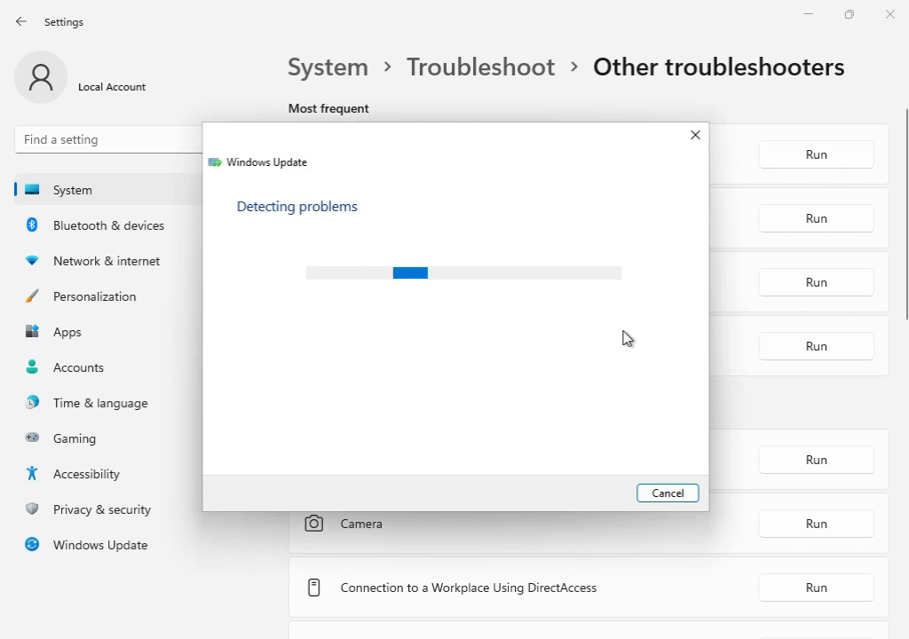
{"action": "left_click_drag", "start_coordinate": [467, 150], "coordinate": [510, 445]}
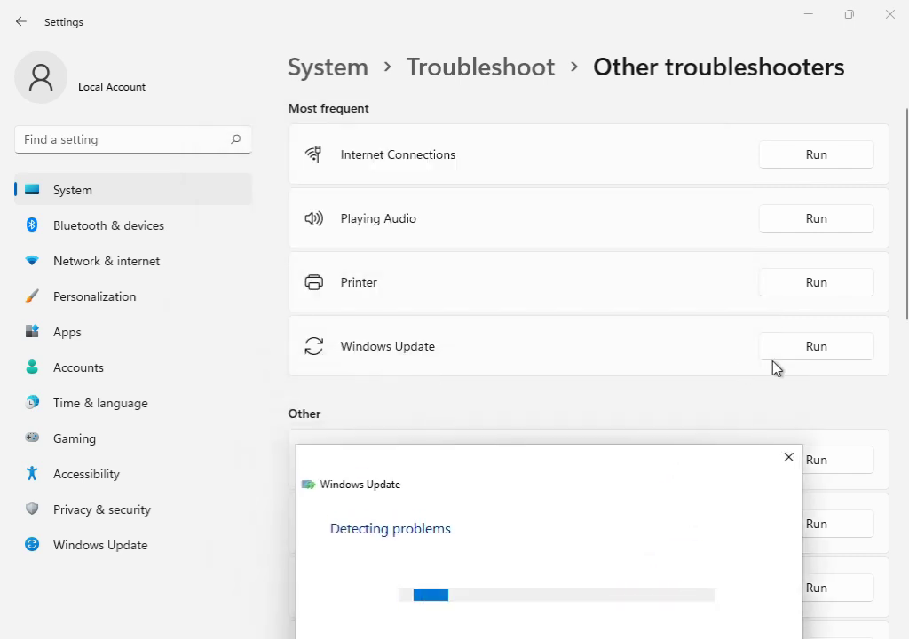
{"action": "left_click_drag", "start_coordinate": [594, 478], "coordinate": [567, 148]}
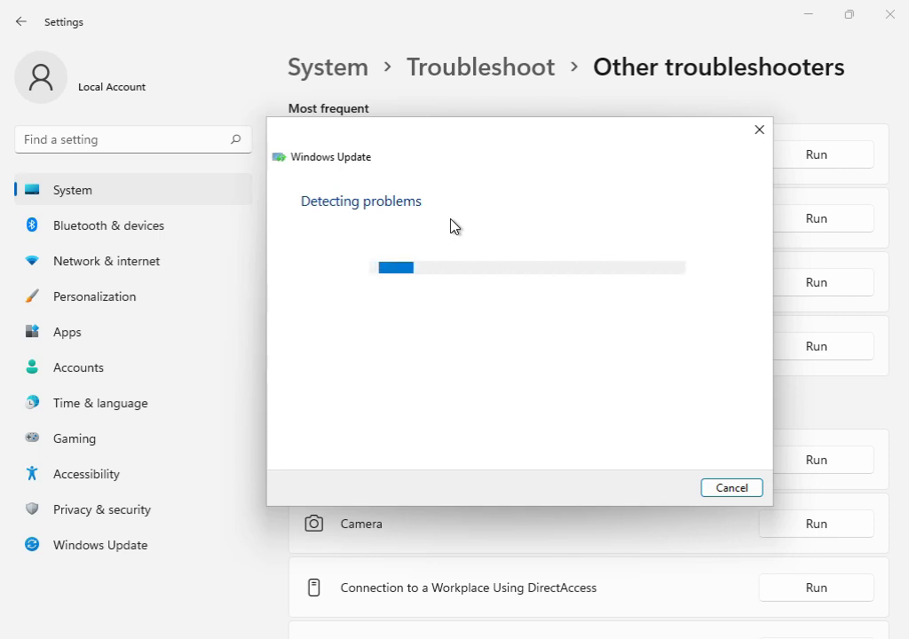
{"action": "mouse_move", "coordinate": [639, 638]}
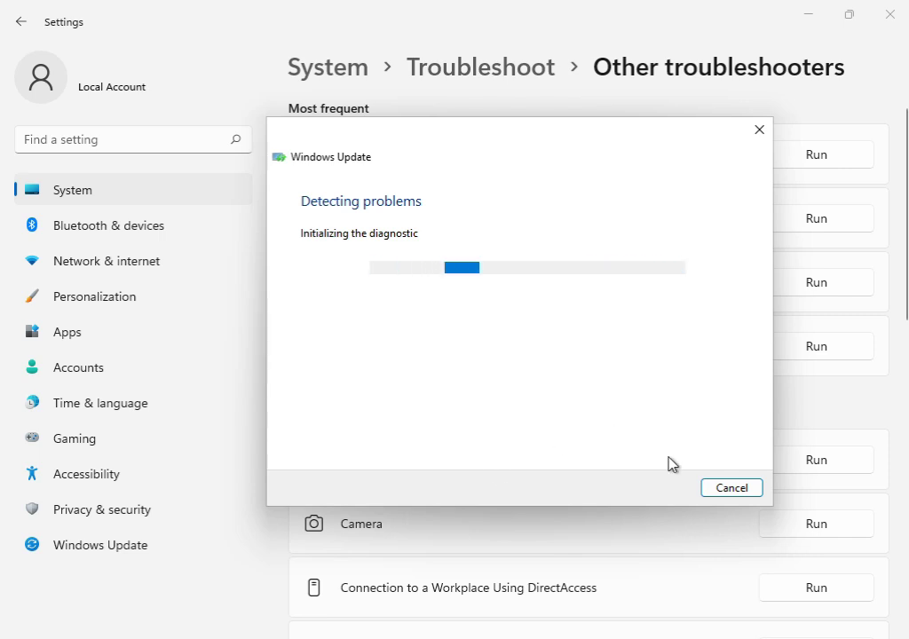
{"action": "key", "text": "super+d"}
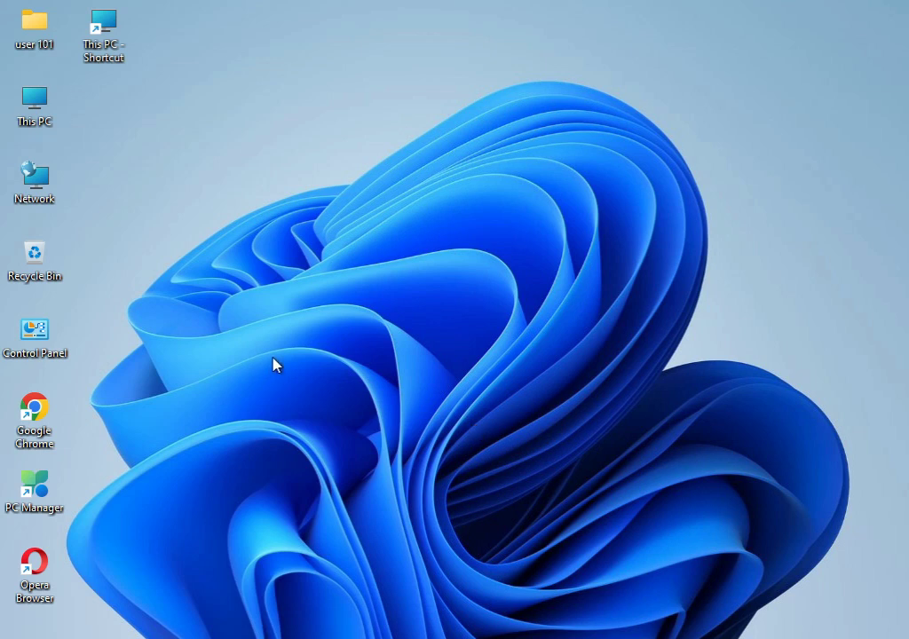
- Open the user's temporary files folder with the Run command %temp%
{"action": "key", "text": "super+r"}
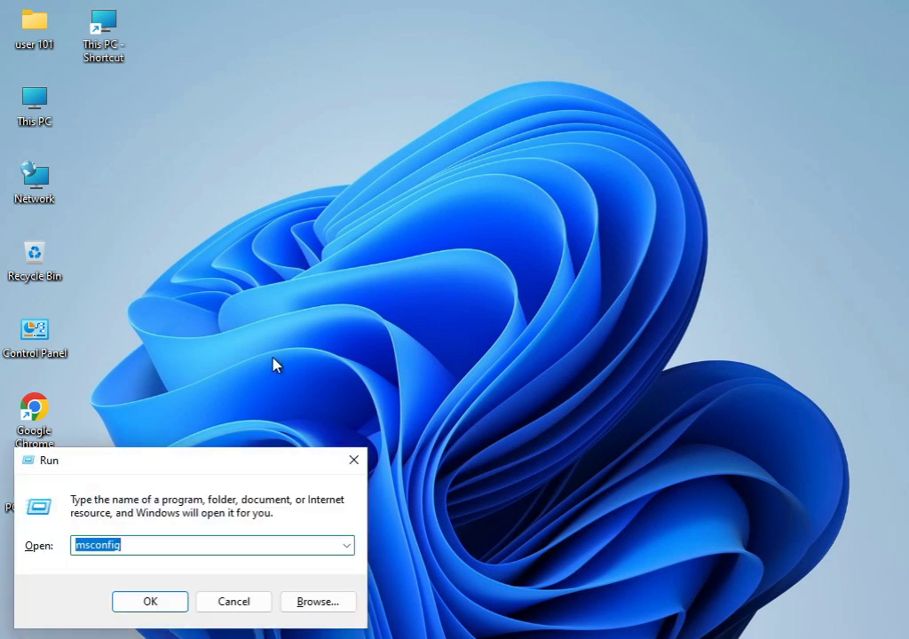
{"action": "type", "text": "%temp%"}
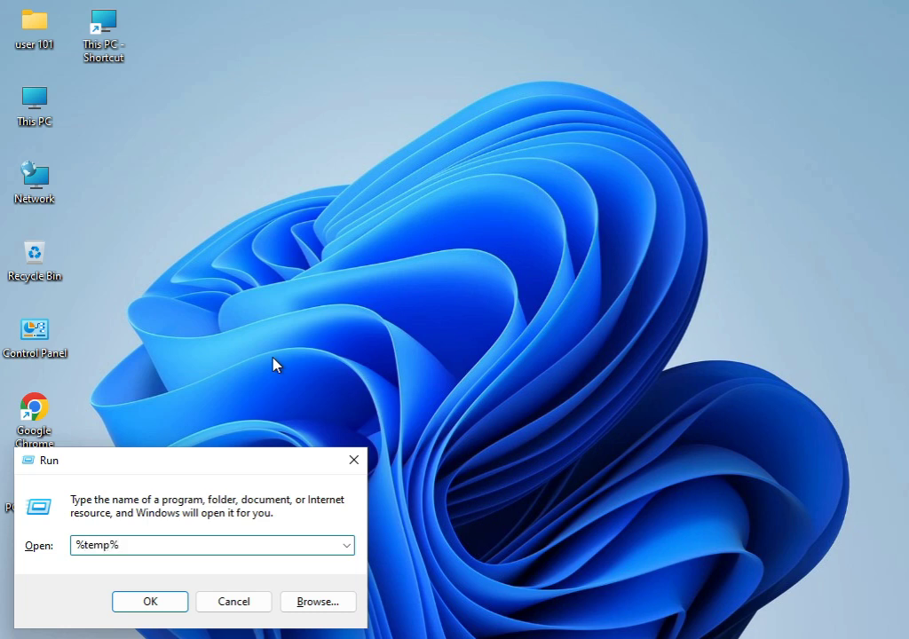
{"action": "key", "text": "Return"}
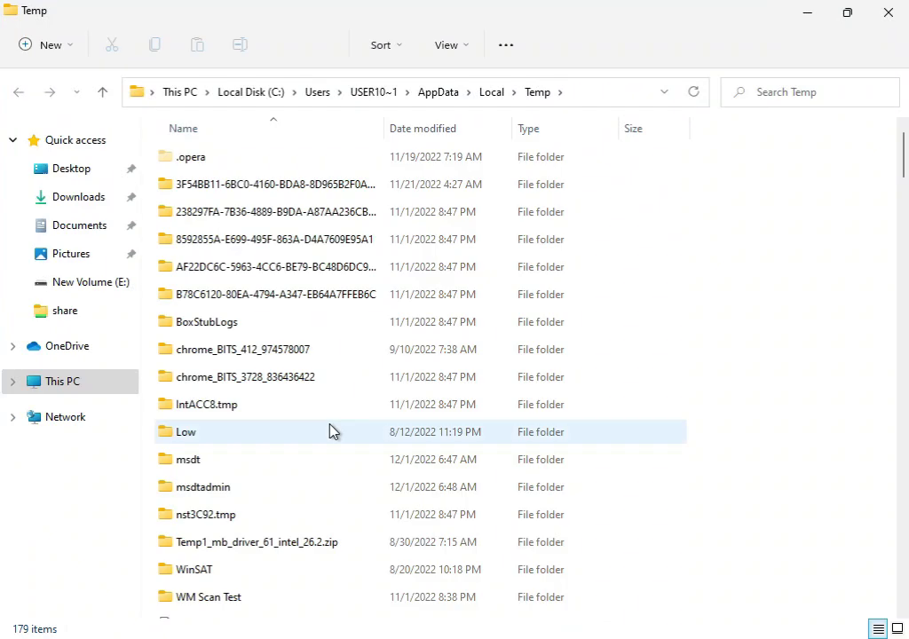
- Permanently delete all items in the Temp folder, skipping every file that is in use, and close the folder
{"action": "key", "text": "ctrl+a"}
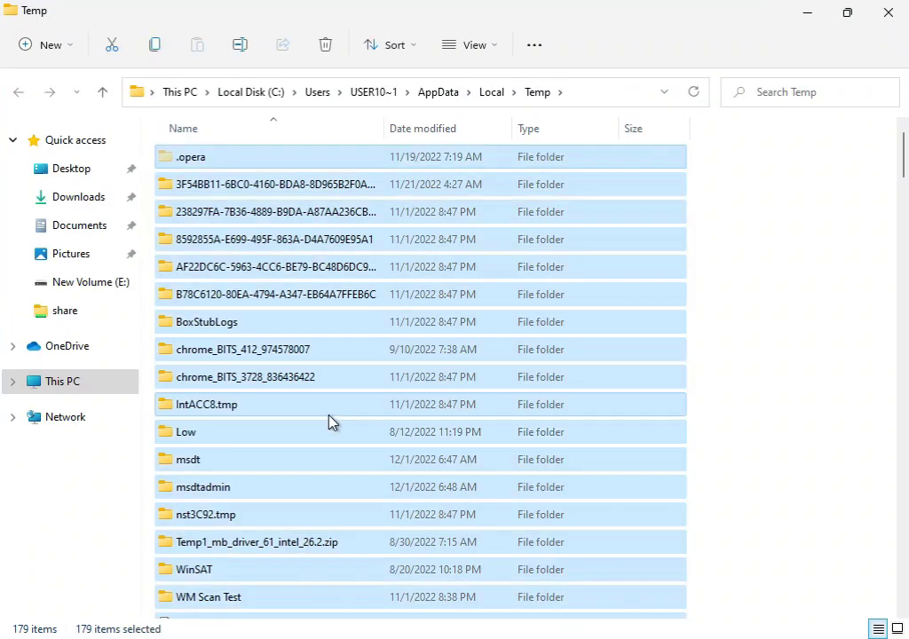
{"action": "key", "text": "shift+Delete"}
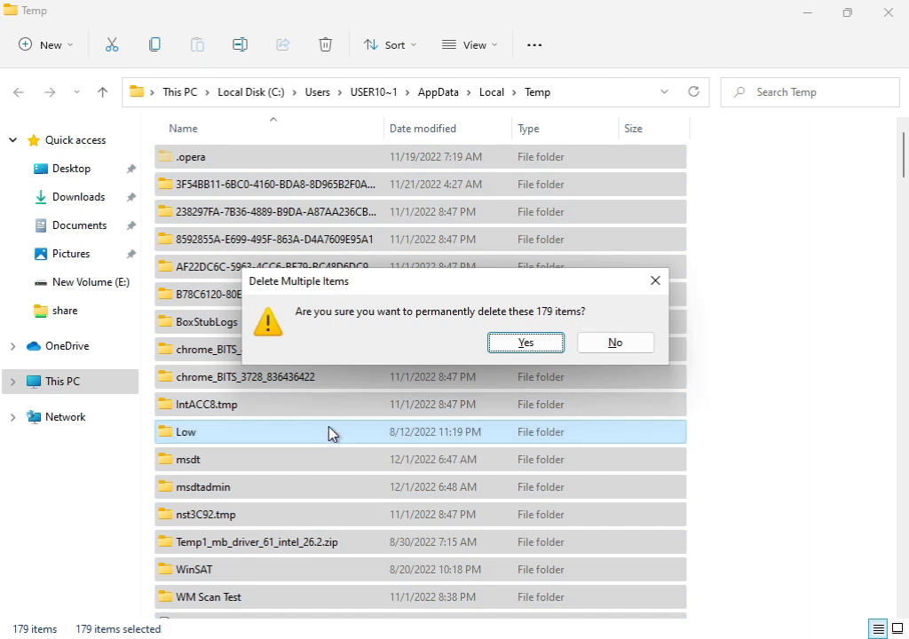
{"action": "left_click", "coordinate": [520, 343]}
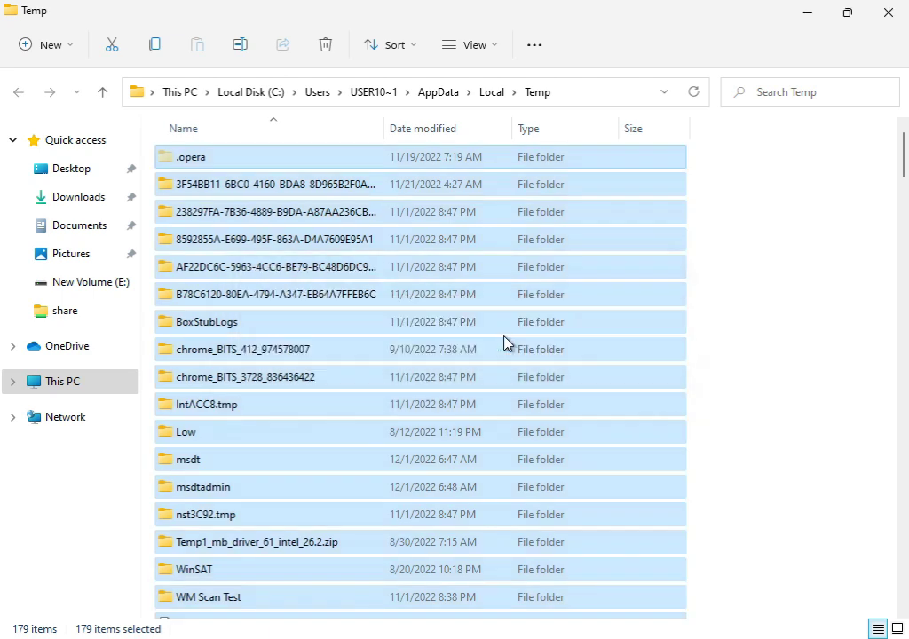
{"action": "left_click", "coordinate": [273, 242]}
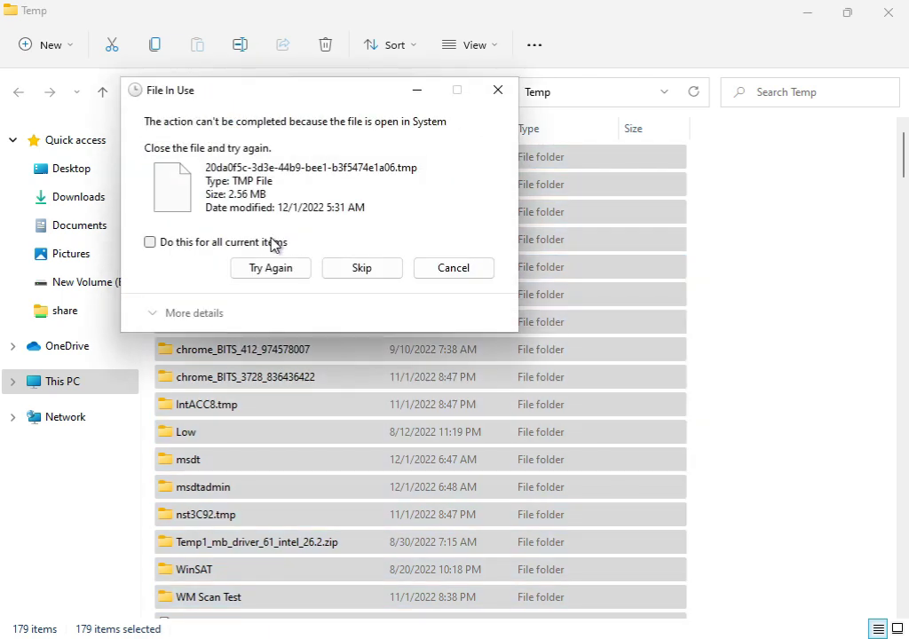
{"action": "left_click", "coordinate": [227, 245]}
{"action": "left_click", "coordinate": [256, 269]}
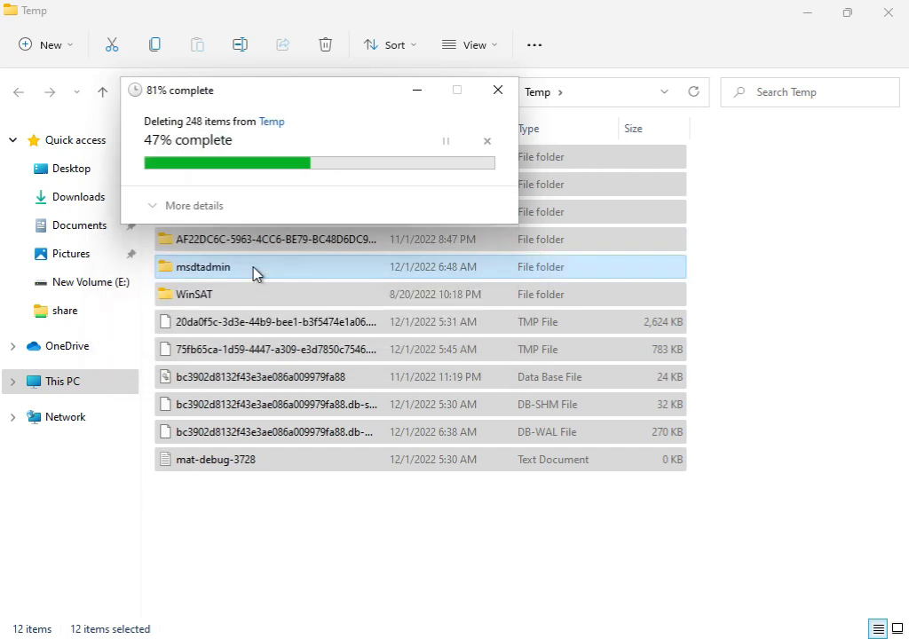
{"action": "left_click", "coordinate": [221, 247]}
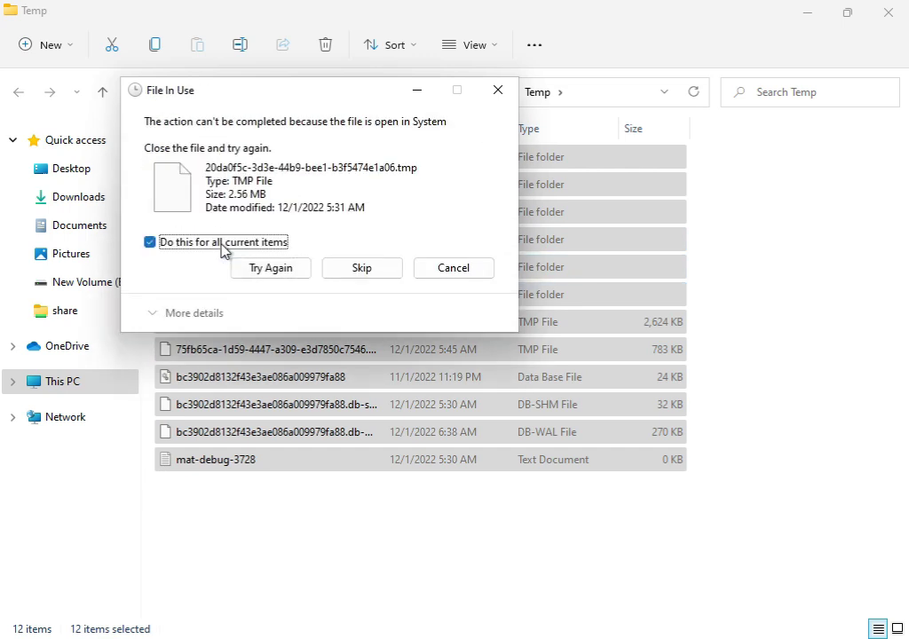
{"action": "left_click", "coordinate": [340, 272]}
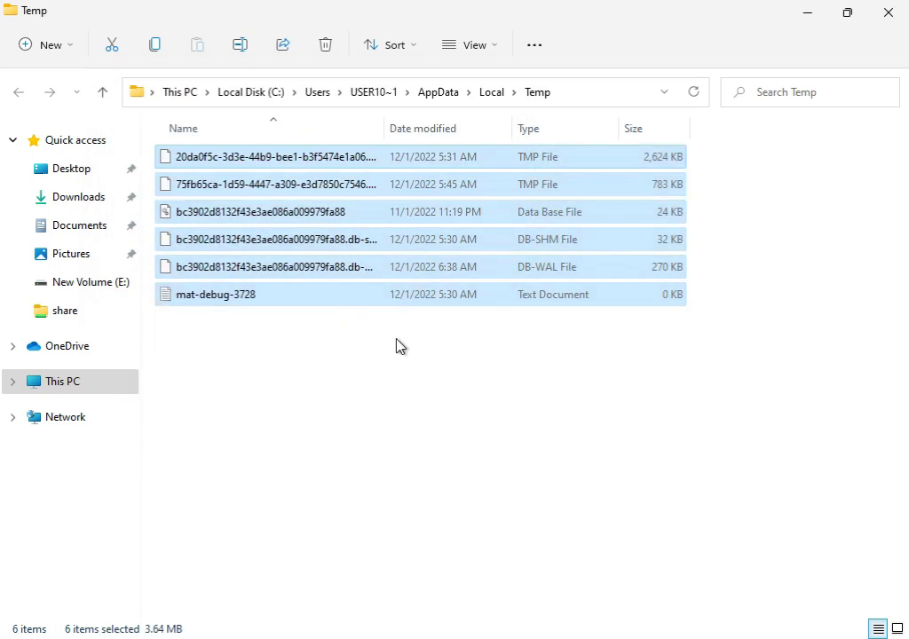
{"action": "left_click", "coordinate": [887, 15]}
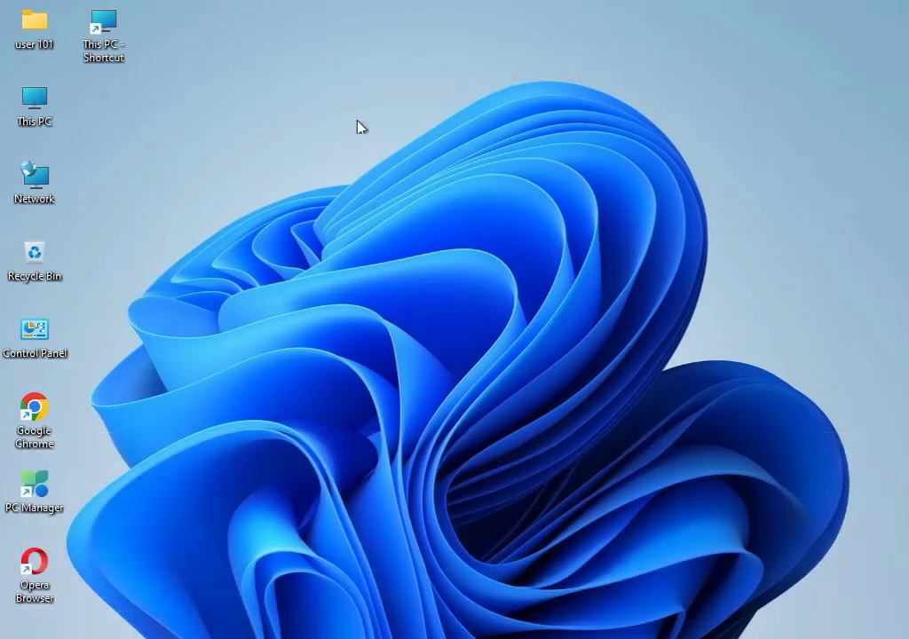
- Open the properties of Local Disk (C:) from This PC
{"action": "double_click", "coordinate": [46, 106]}
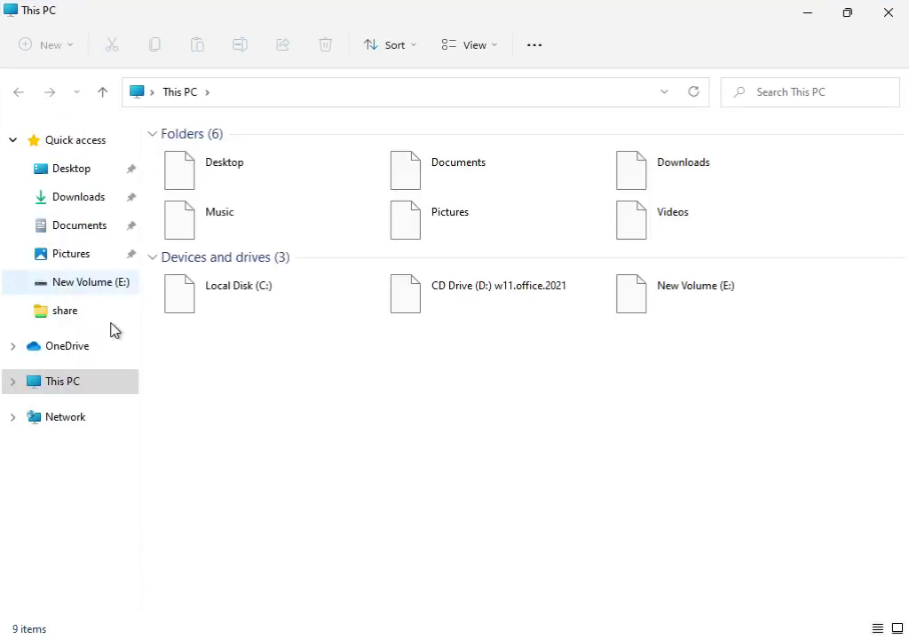
{"action": "left_click", "coordinate": [240, 297]}
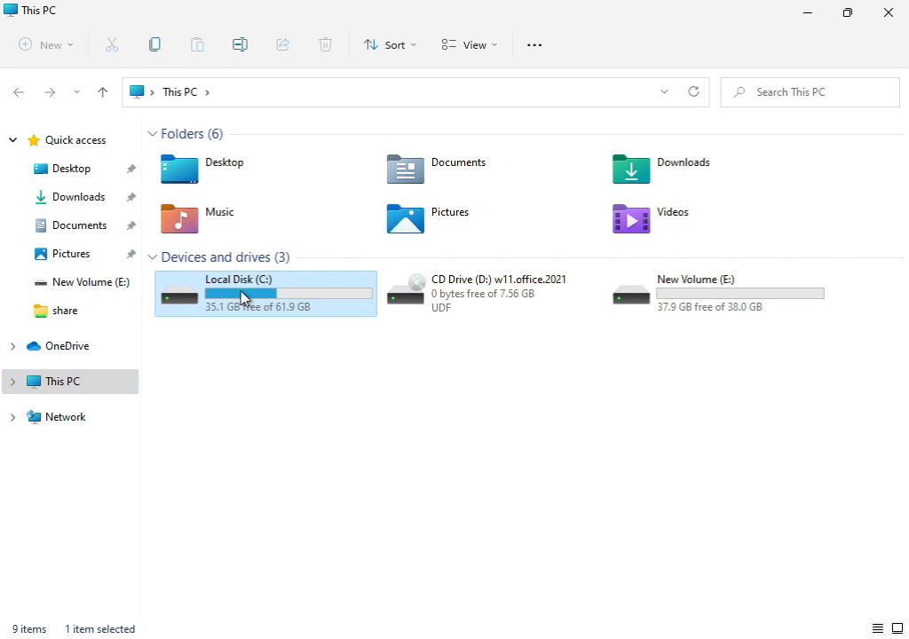
{"action": "right_click", "coordinate": [243, 298]}
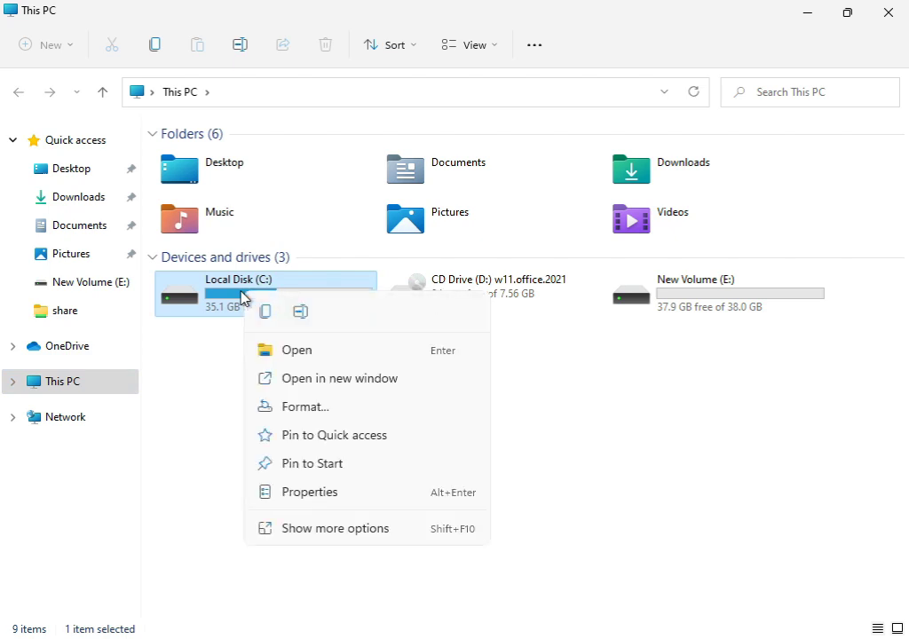
{"action": "left_click", "coordinate": [310, 529]}
{"action": "left_click", "coordinate": [351, 512]}
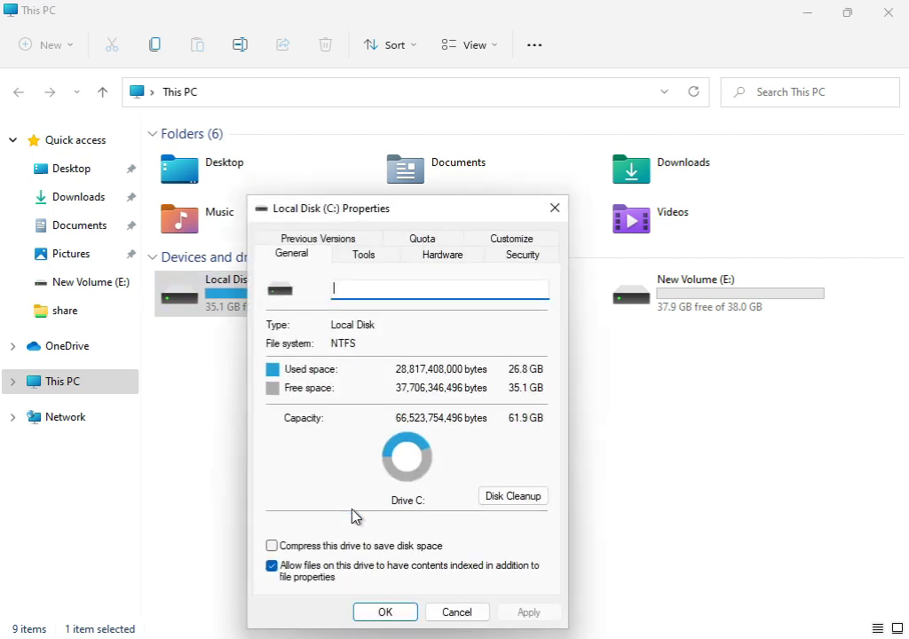
- Run Disk Cleanup on drive C: including system files, permanently delete the preselected file categories, and close This PC
{"action": "left_click", "coordinate": [516, 501]}
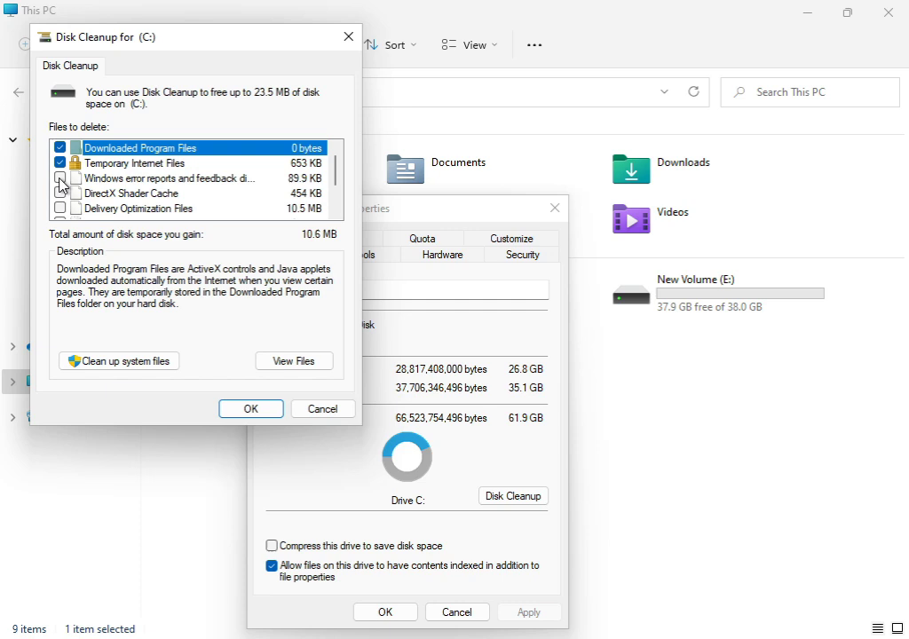
{"action": "left_click", "coordinate": [59, 178]}
{"action": "left_click", "coordinate": [103, 362]}
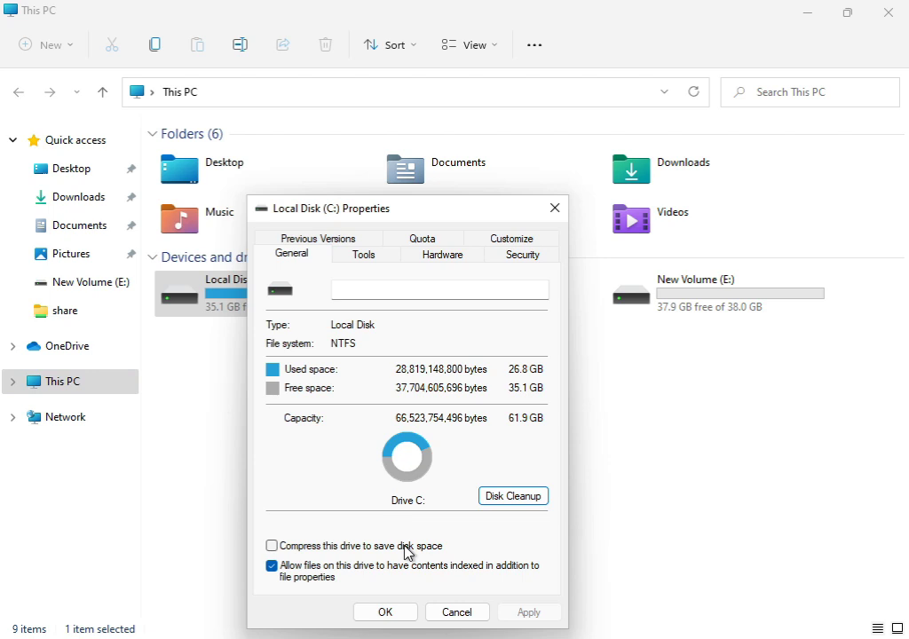
{"action": "left_click", "coordinate": [386, 612]}
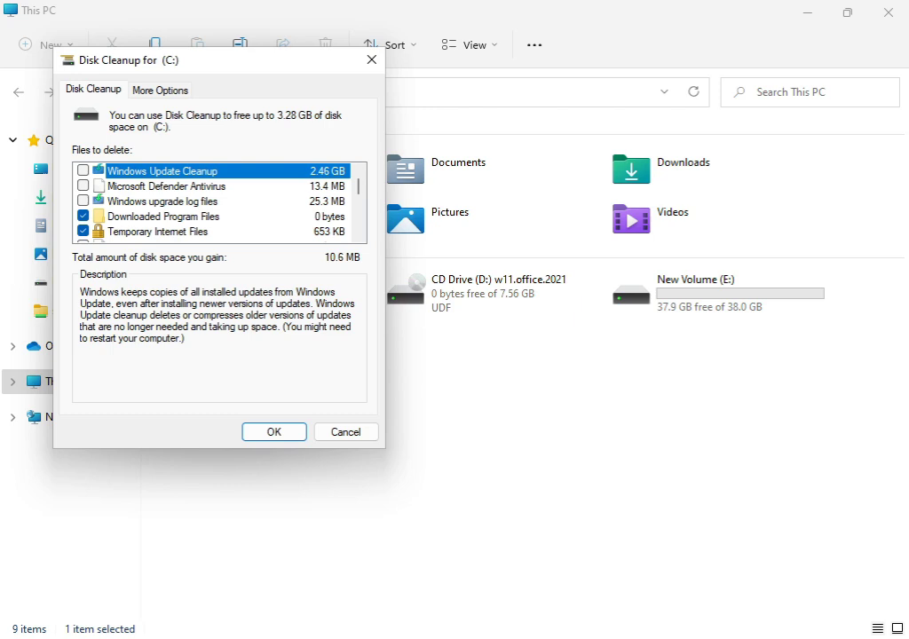
{"action": "left_click", "coordinate": [247, 435]}
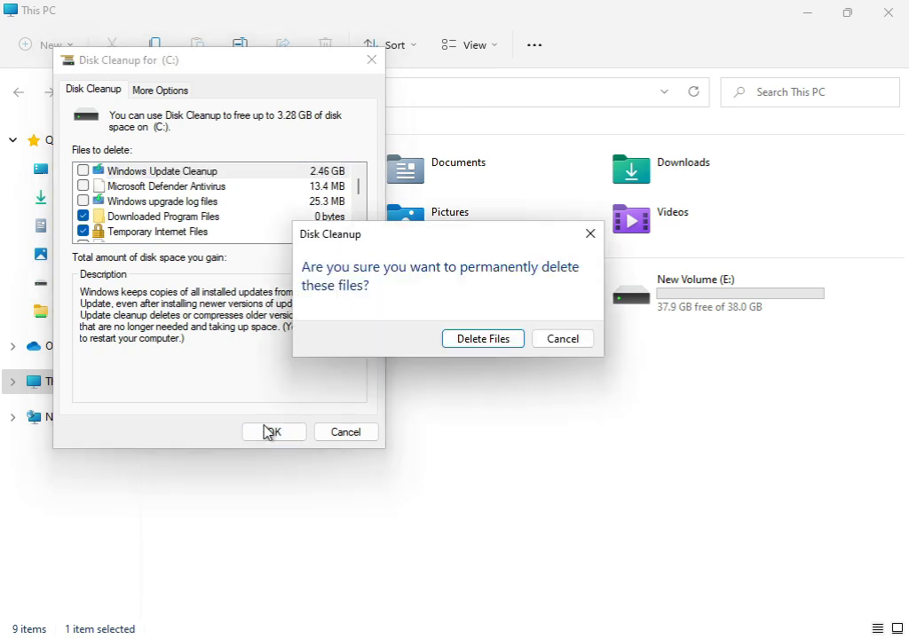
{"action": "left_click", "coordinate": [509, 343]}
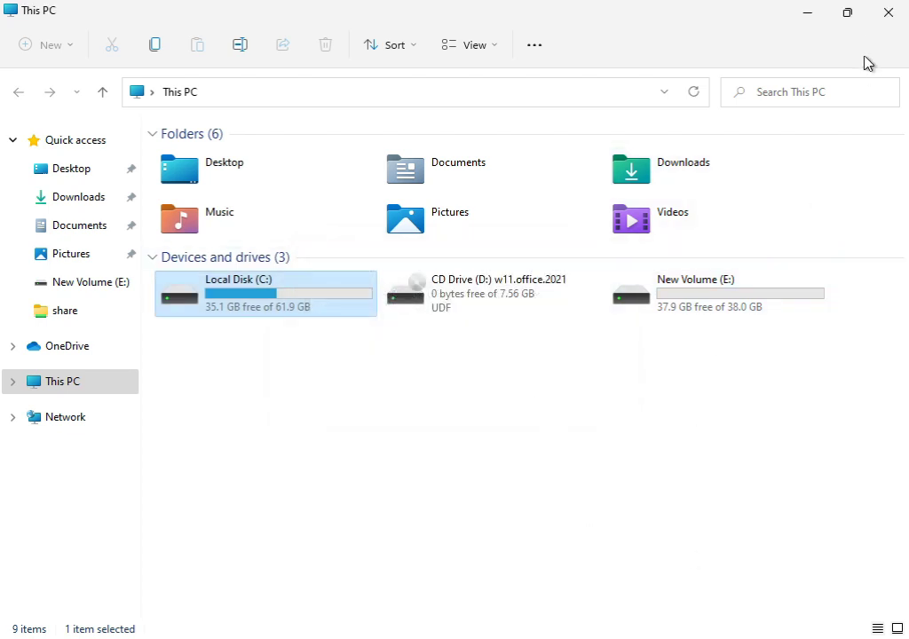
{"action": "left_click", "coordinate": [883, 15]}
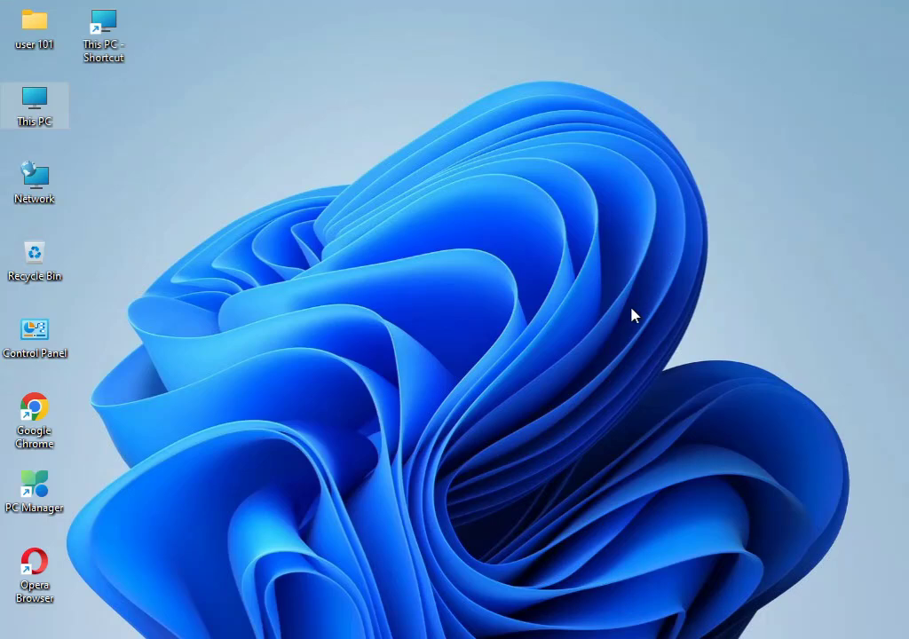
- Find Command Prompt with the search term cmd and start it as administrator, allowing it to make changes
{"action": "left_click", "coordinate": [275, 470]}
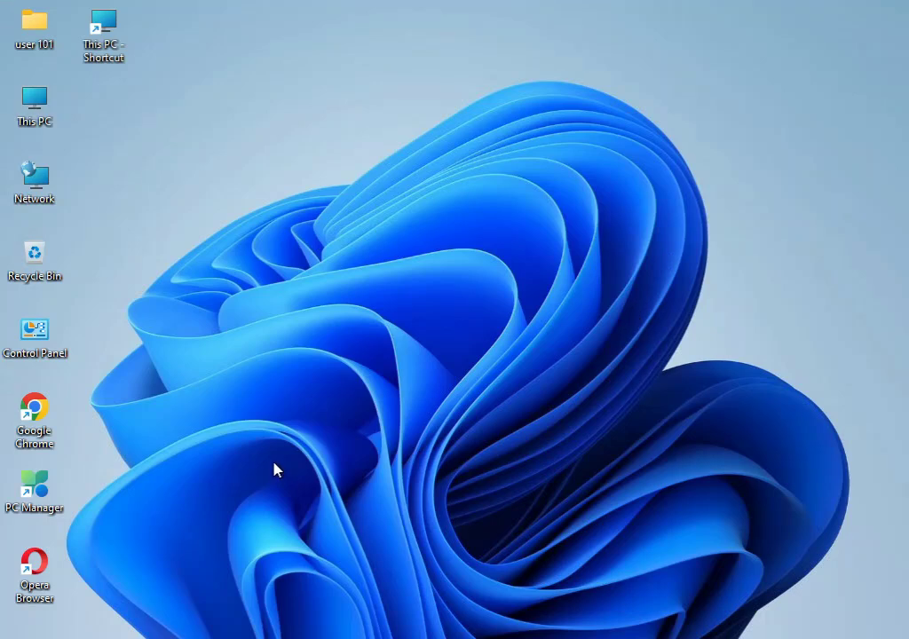
{"action": "key", "text": "super"}
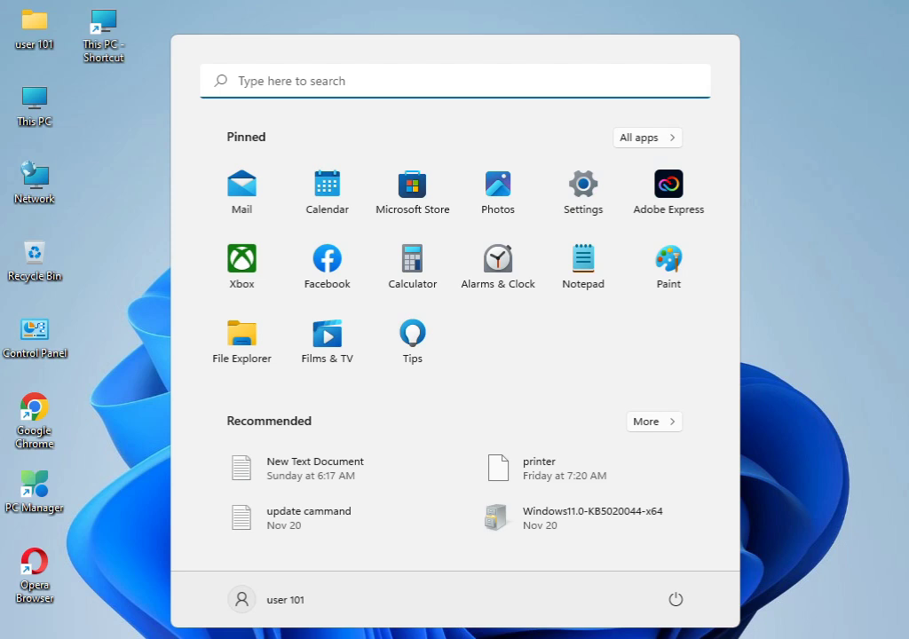
{"action": "type", "text": "cmd"}
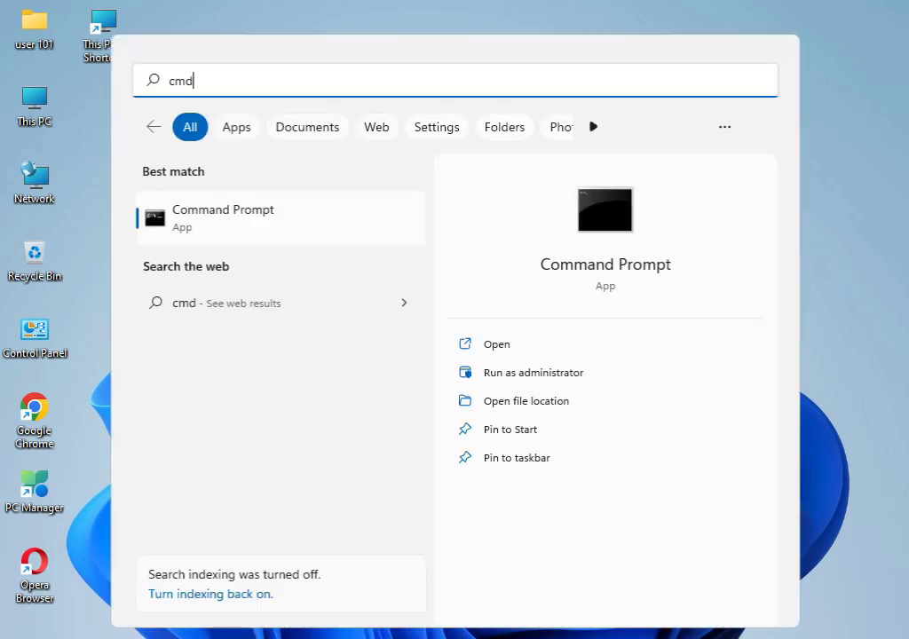
{"action": "left_click", "coordinate": [263, 228]}
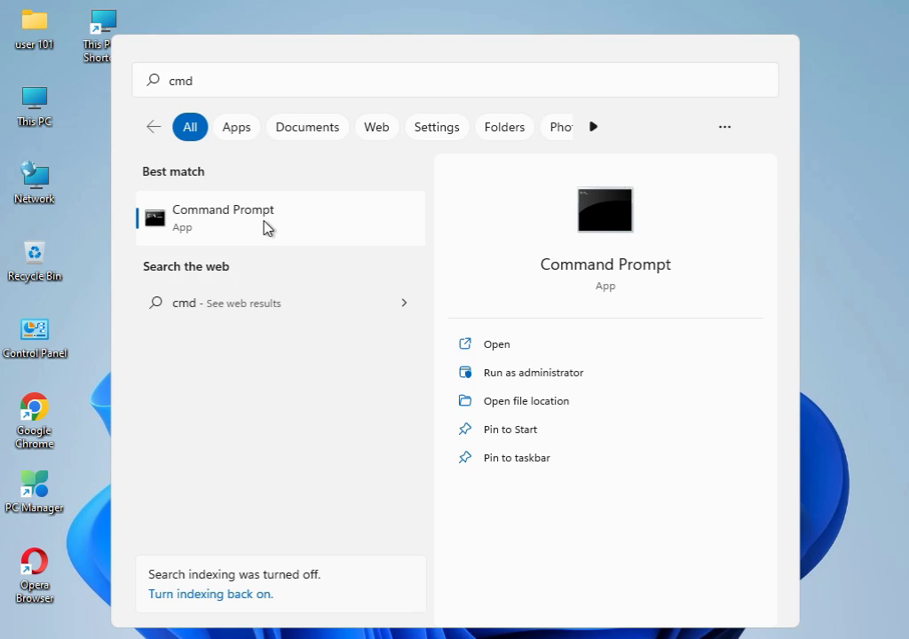
{"action": "right_click", "coordinate": [264, 229]}
{"action": "left_click", "coordinate": [304, 256]}
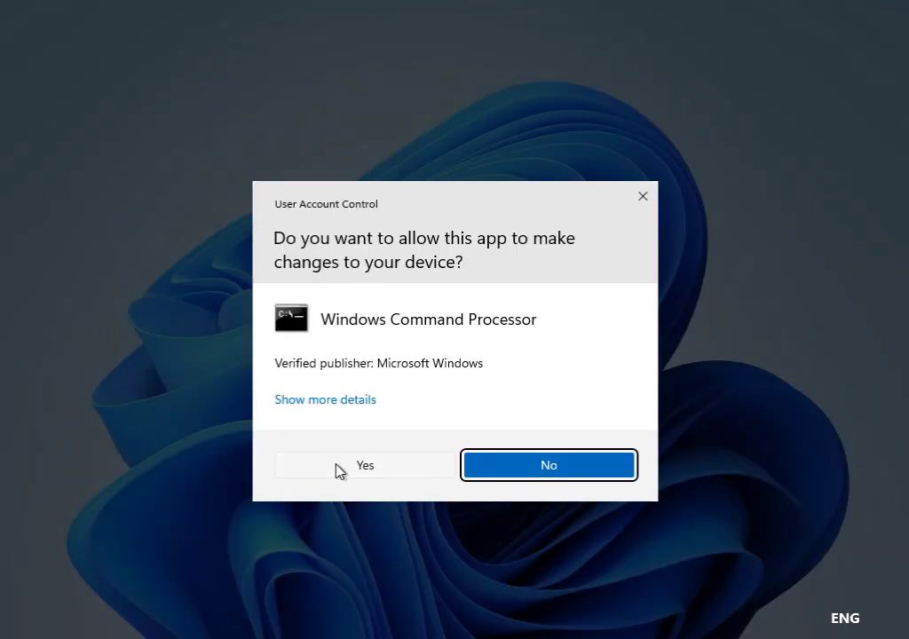
{"action": "left_click", "coordinate": [339, 470]}
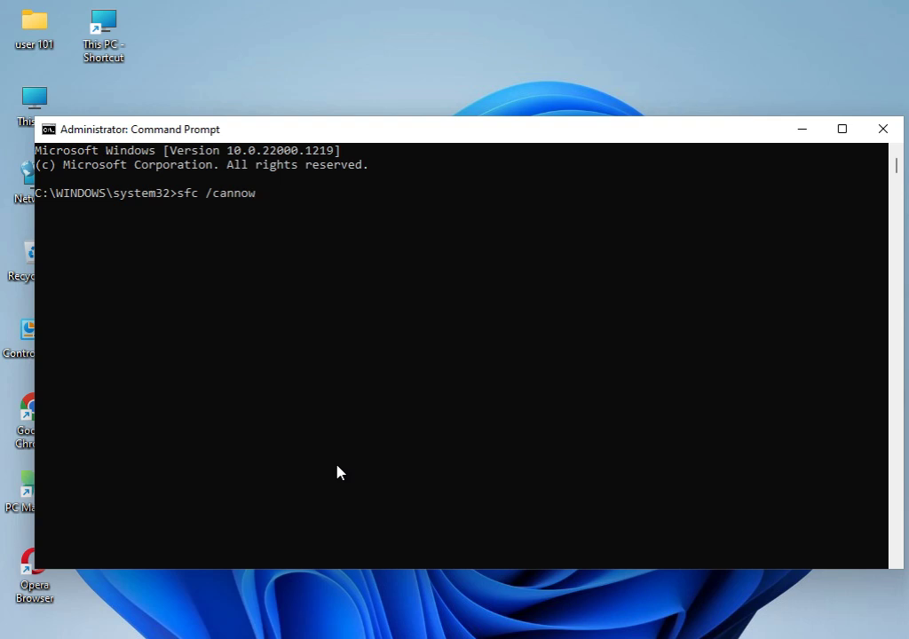
- Correct the mistyped command to sfc /scannow and run the system file scan
{"action": "key", "text": "BackSpace"}
{"action": "key", "text": "BackSpace"}
{"action": "key", "text": "BackSpace"}
{"action": "key", "text": "BackSpace"}
{"action": "key", "text": "BackSpace"}
{"action": "key", "text": "BackSpace"}
{"action": "type", "text": "scannow"}
{"action": "key", "text": "Return"}
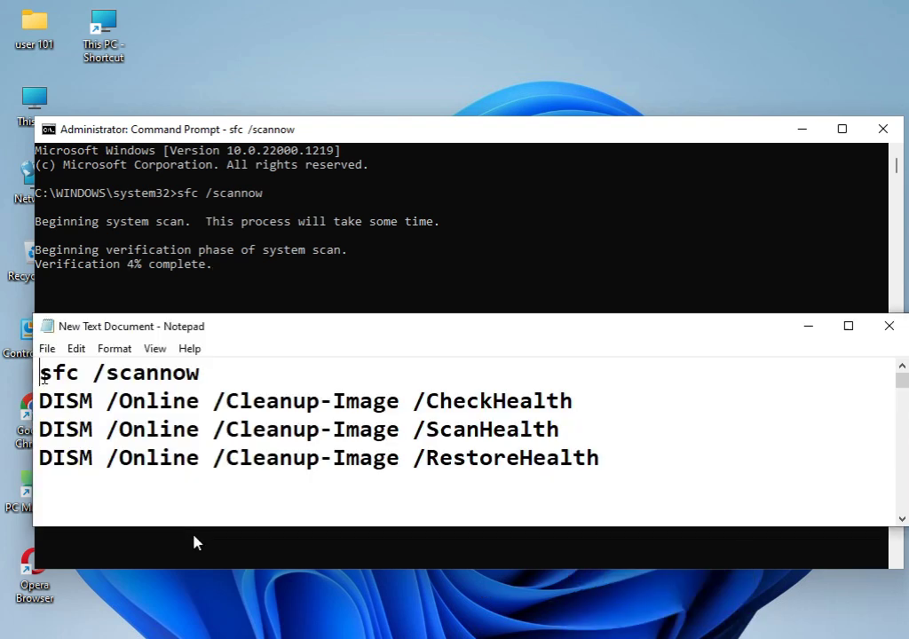
- Review the listed sfc /scannow command and the DISM CheckHealth, ScanHealth and RestoreHealth commands in the Notepad document by highlighting each line
{"action": "left_click_drag", "start_coordinate": [42, 376], "coordinate": [205, 374]}
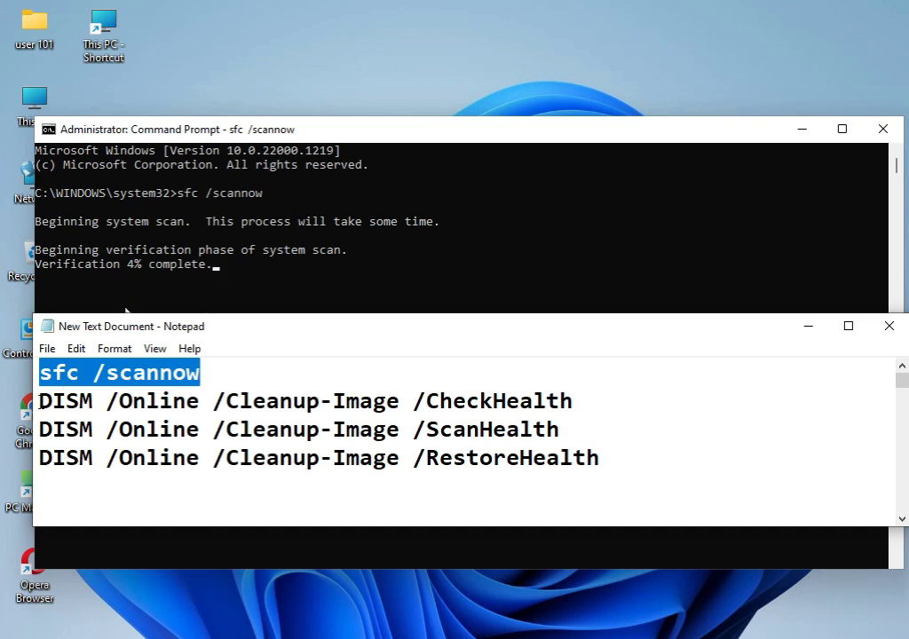
{"action": "left_click_drag", "start_coordinate": [39, 401], "coordinate": [575, 401]}
{"action": "left_click_drag", "start_coordinate": [39, 430], "coordinate": [559, 430]}
{"action": "left_click_drag", "start_coordinate": [39, 458], "coordinate": [613, 443]}
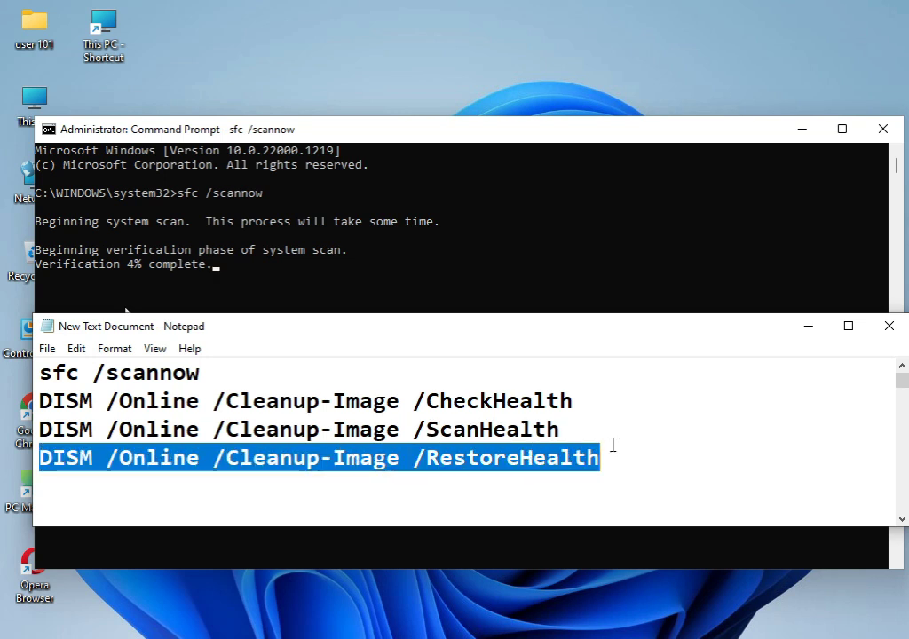